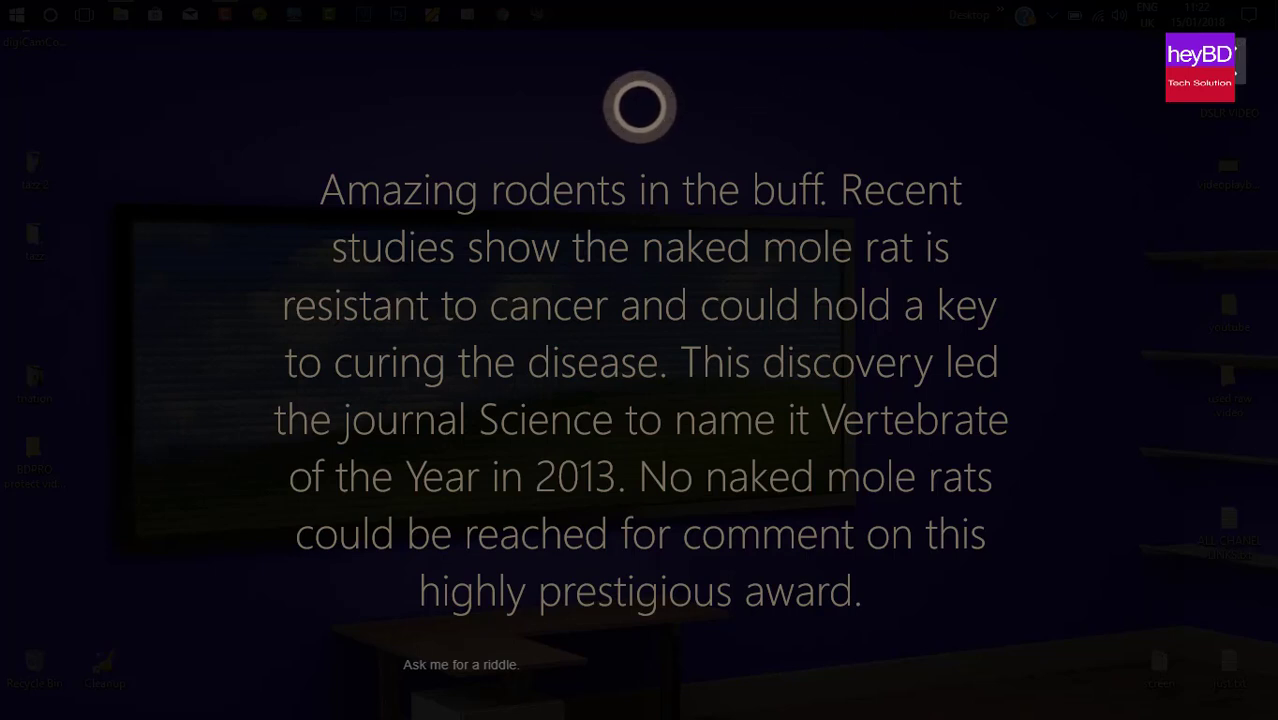
# Step: Call up Cortana on the desktop to listen for a voice command
pyautogui.click(1238, 72)
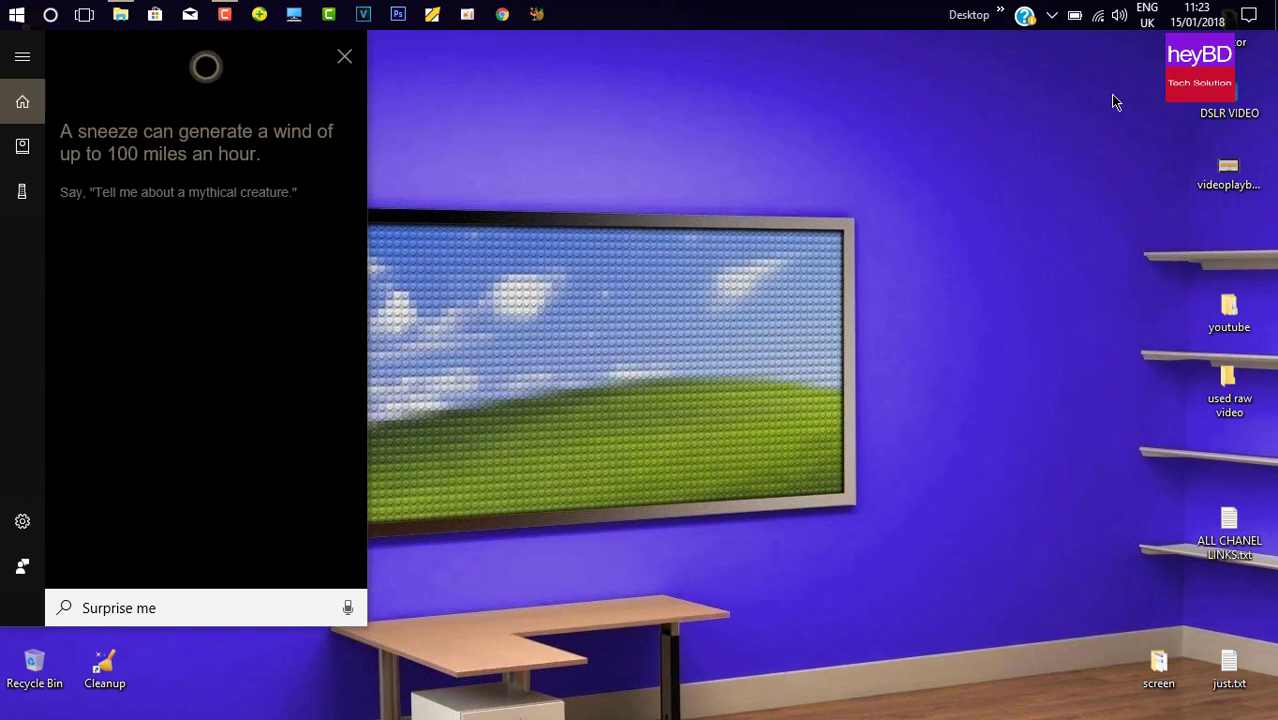
pyautogui.press('super+c')
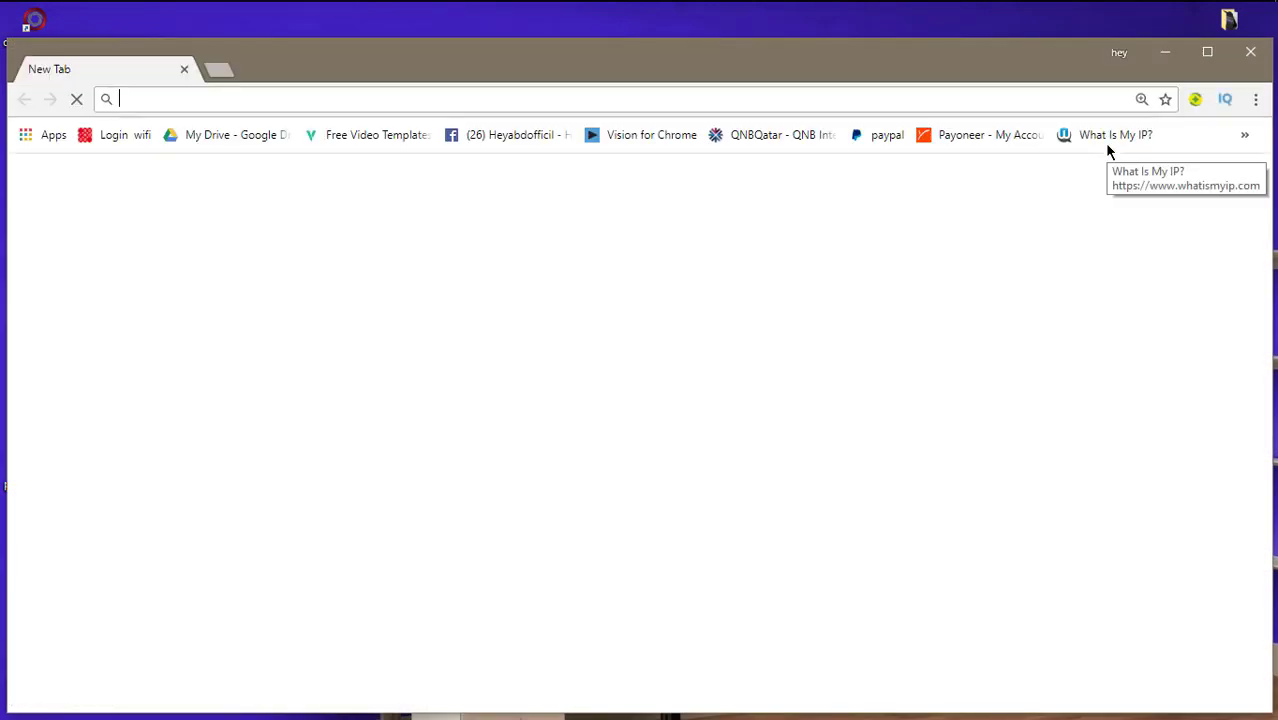
# Step: Open Cortana, dismiss its regional availability notice and close the search pane
pyautogui.click(51, 14)
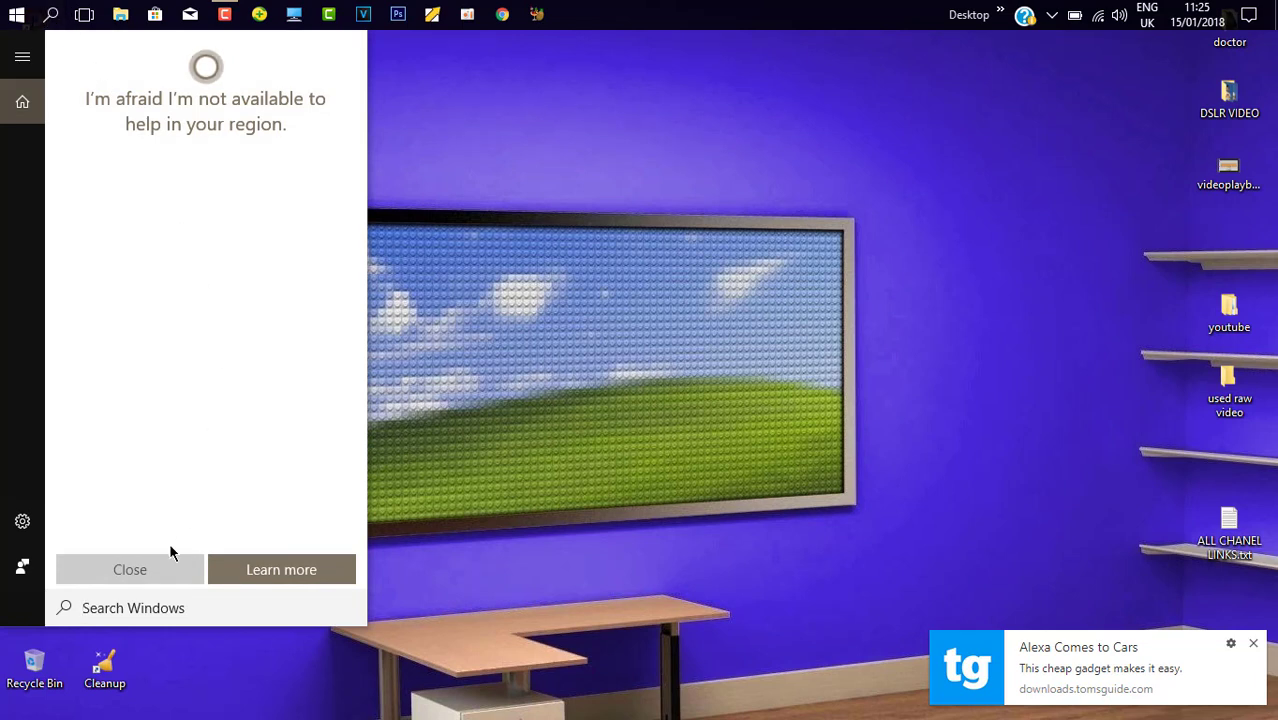
pyautogui.click(137, 569)
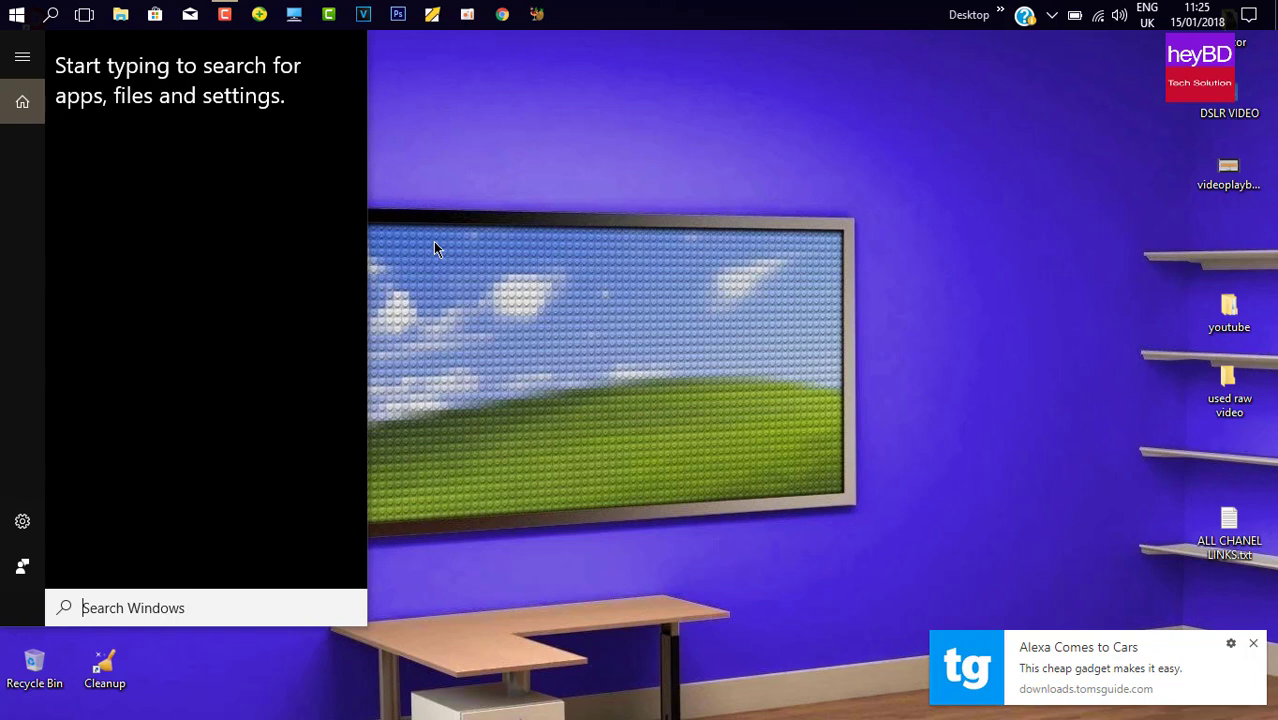
pyautogui.click(601, 216)
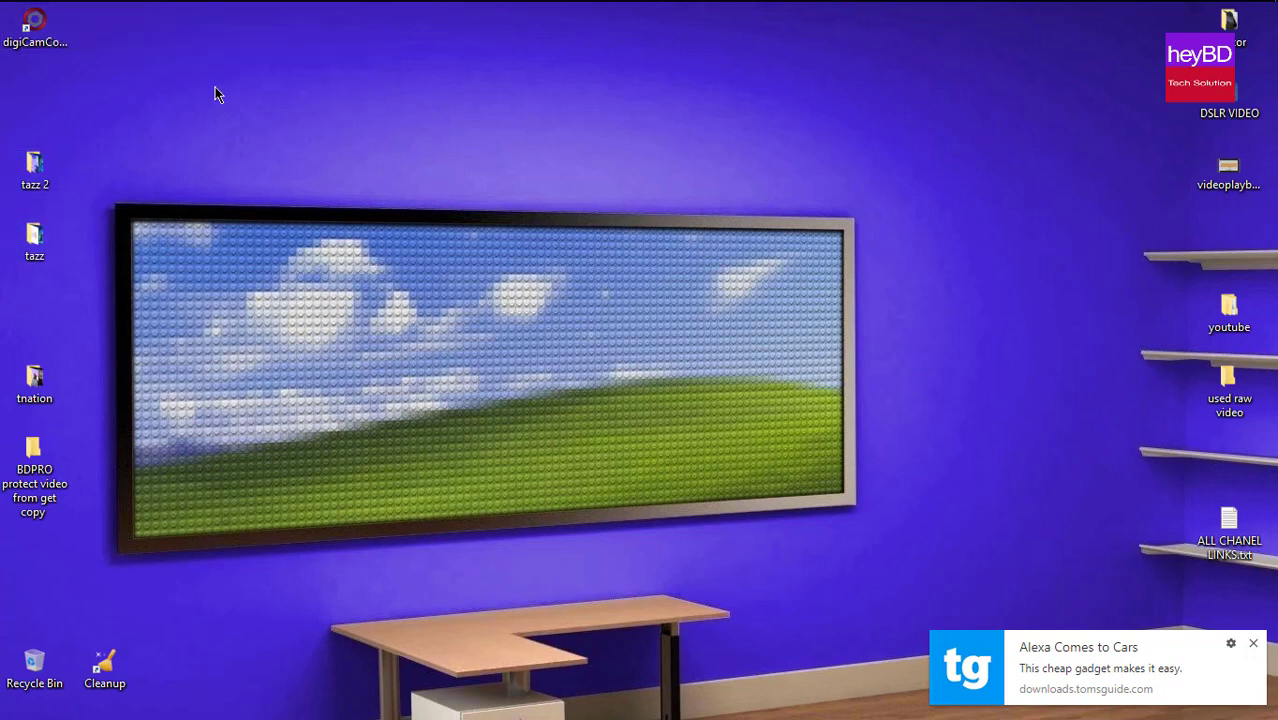
# Step: Search Windows Settings for "lang" and open the Region & language settings
pyautogui.press('super')
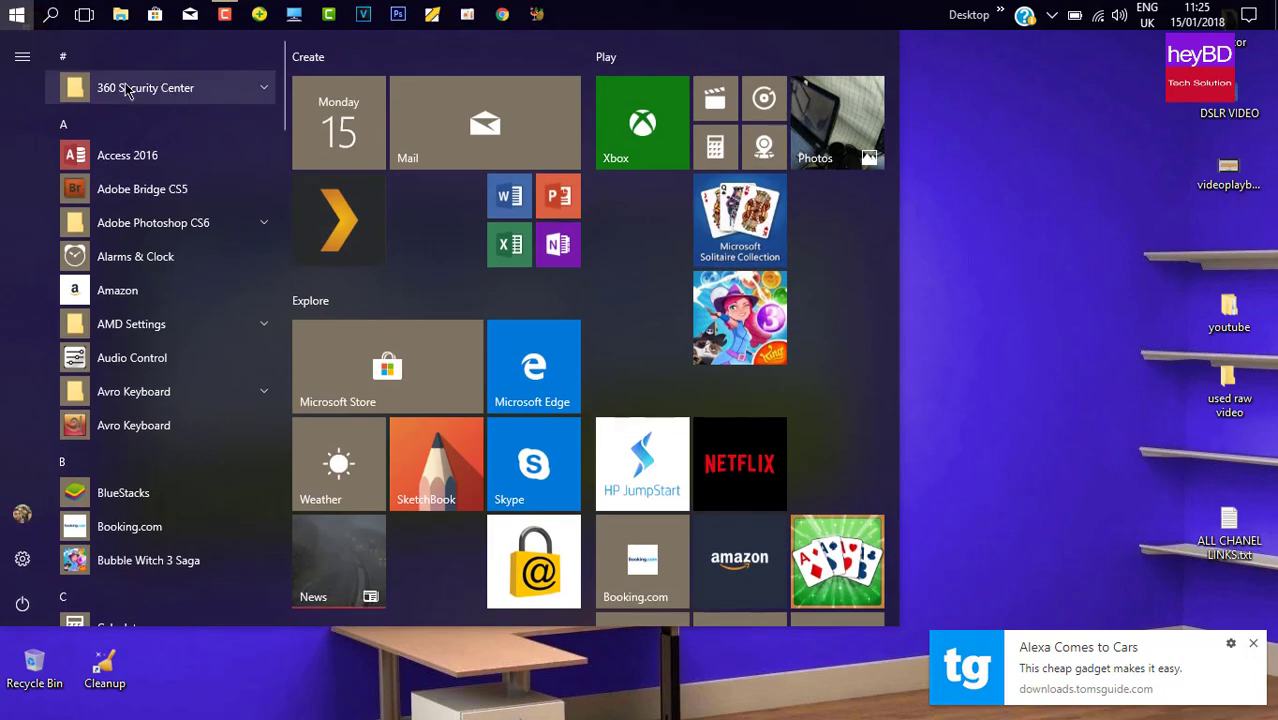
pyautogui.click(22, 562)
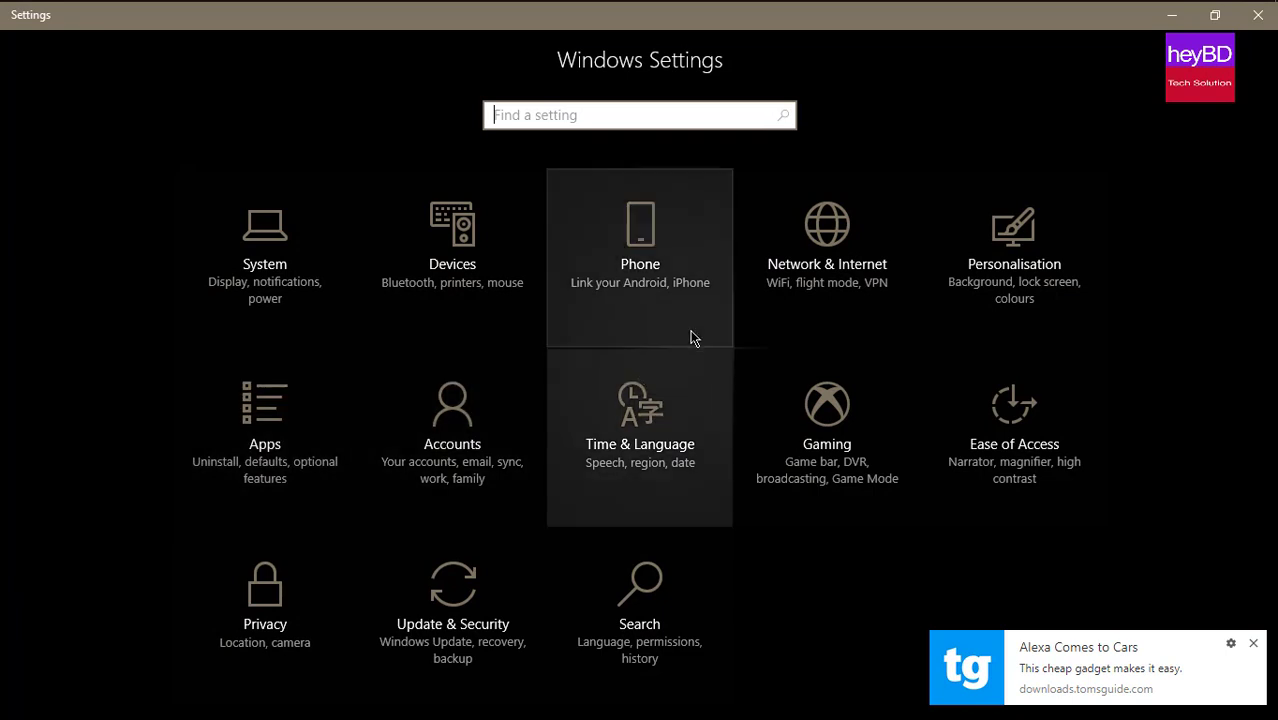
pyautogui.click(594, 116)
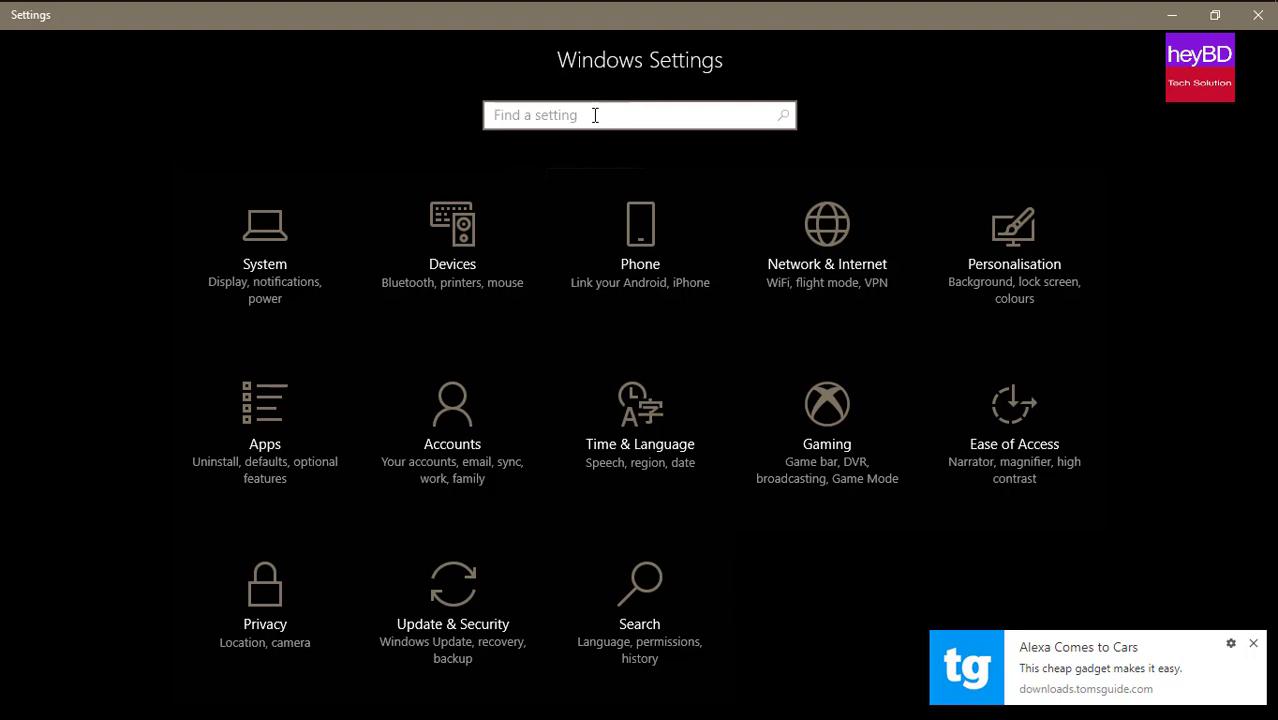
pyautogui.write('lan')
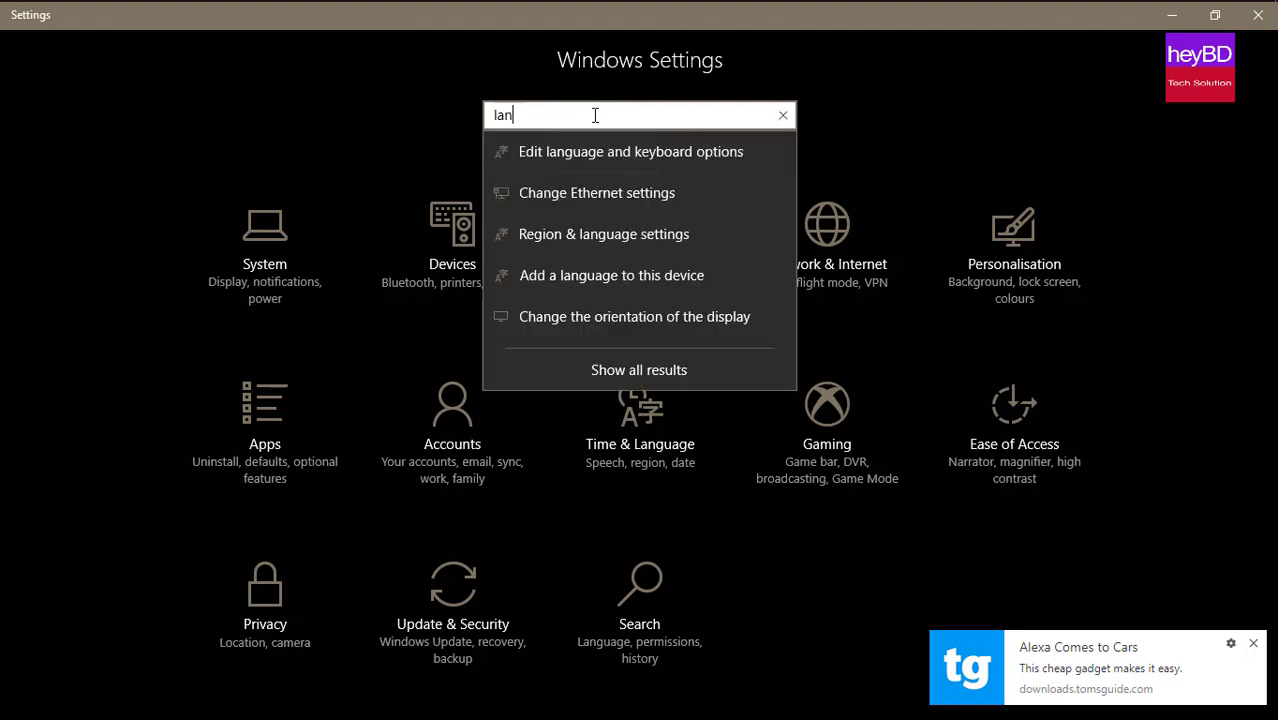
pyautogui.write('g')
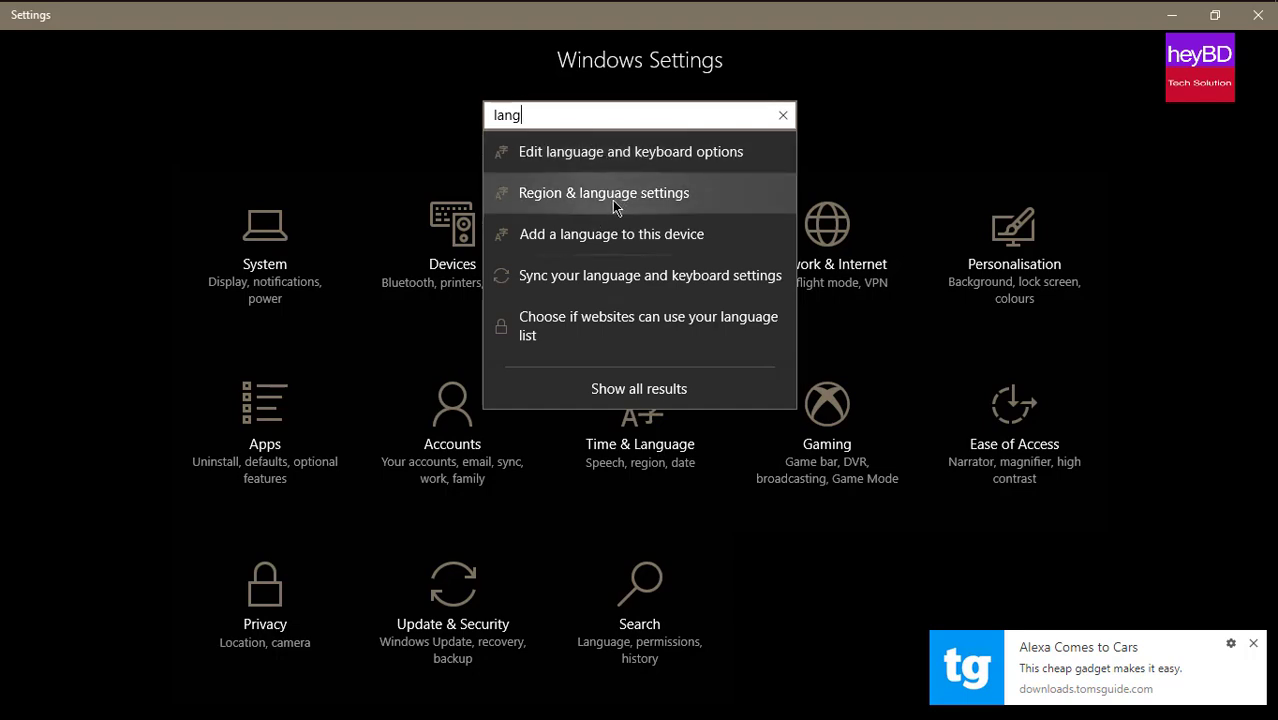
pyautogui.click(557, 192)
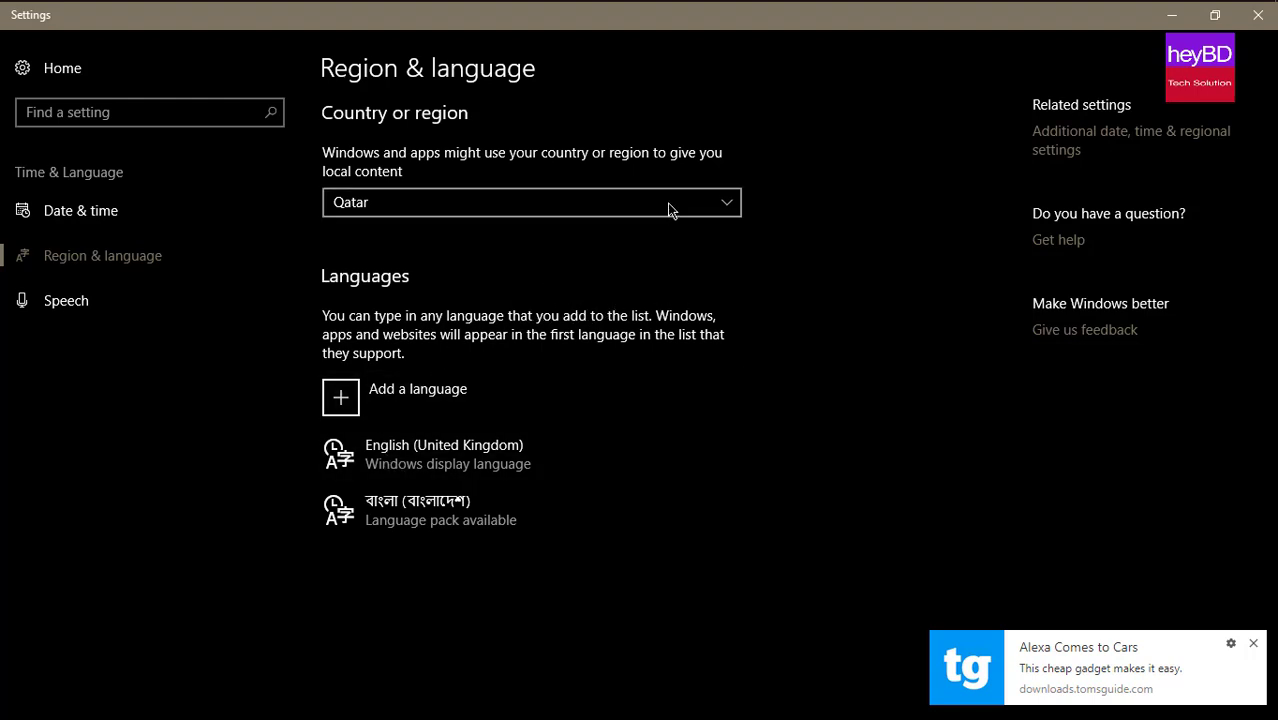
# Step: Set the country or region to United States and close Settings
pyautogui.click(669, 205)
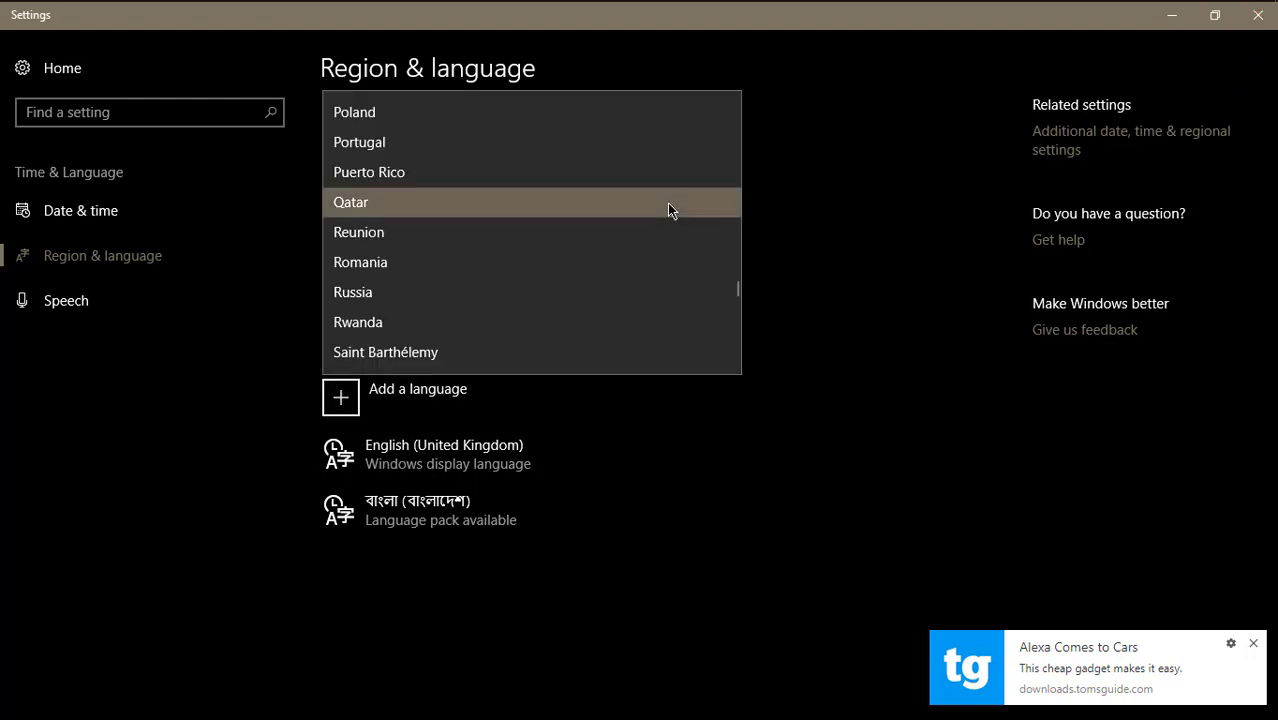
pyautogui.scroll(-4, 667, 215)
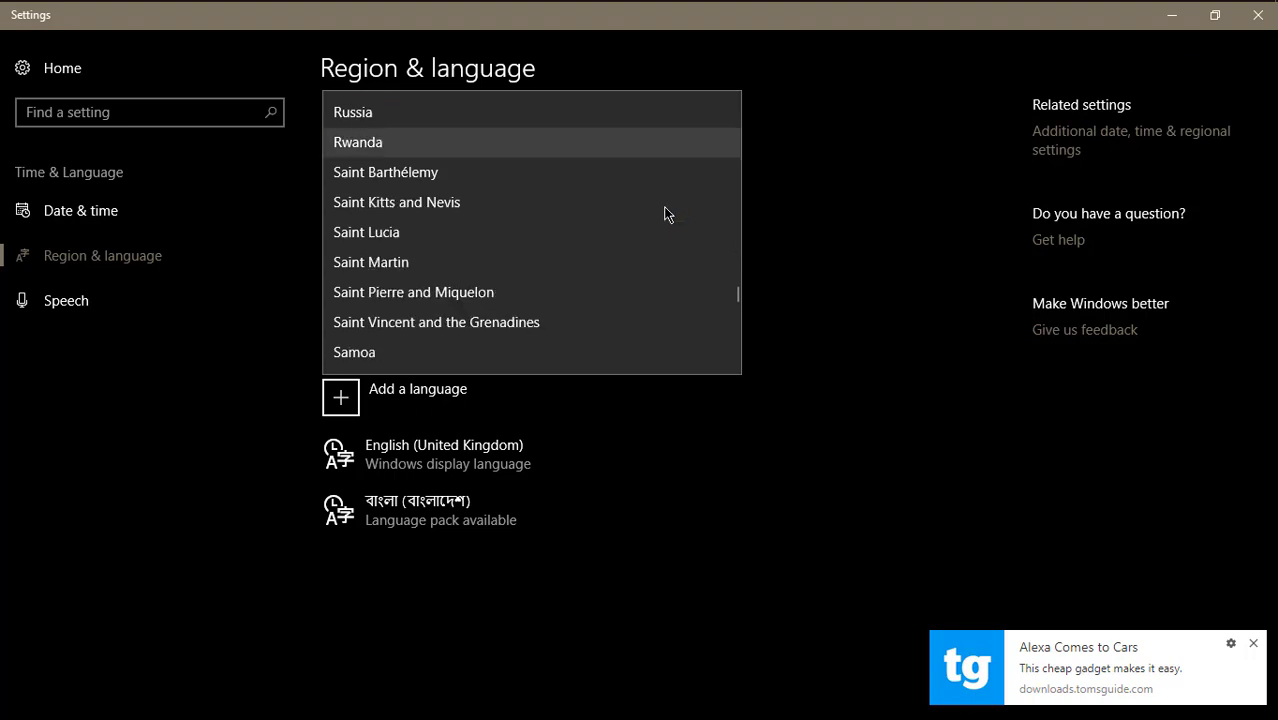
pyautogui.scroll(-10, 658, 230)
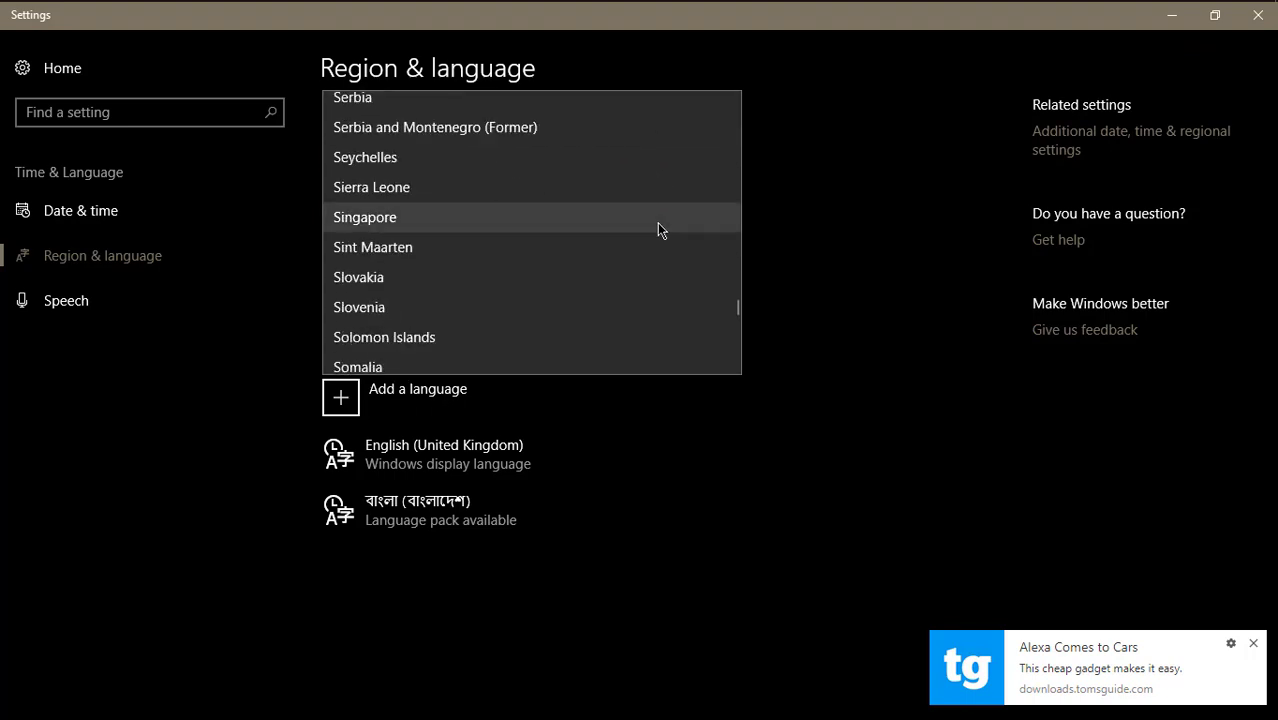
pyautogui.scroll(-7, 658, 230)
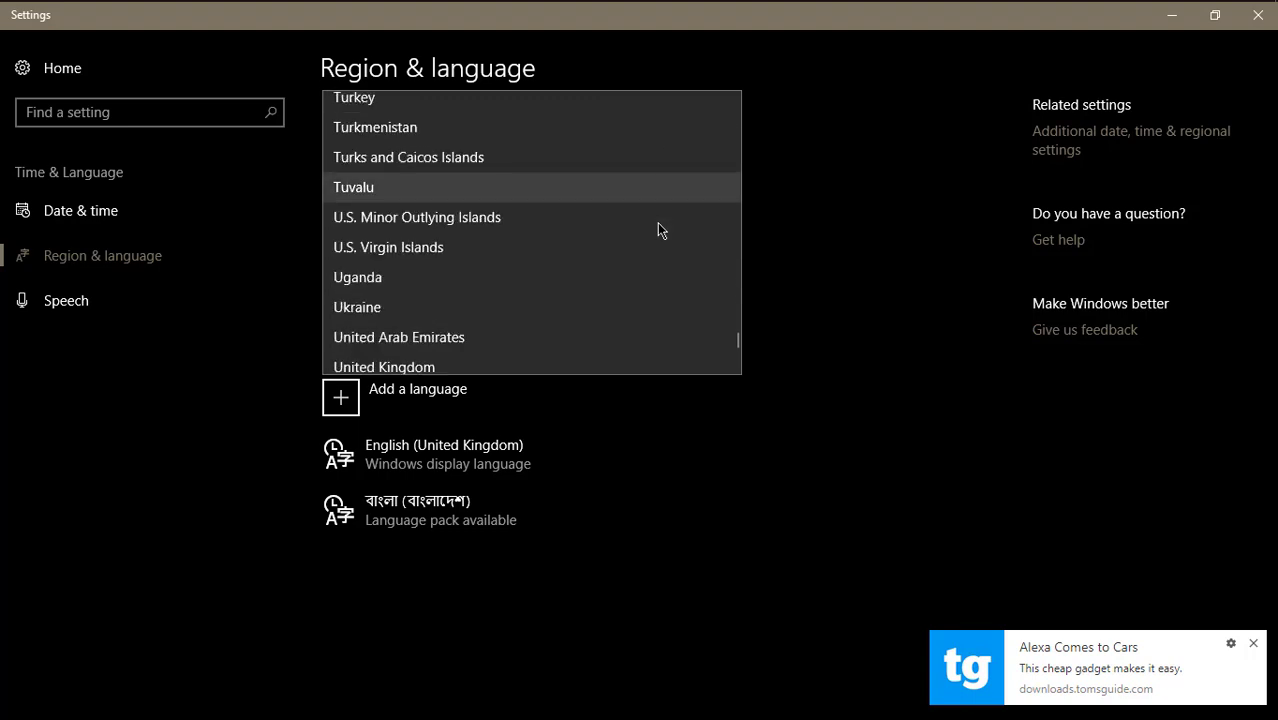
pyautogui.scroll(1, 658, 230)
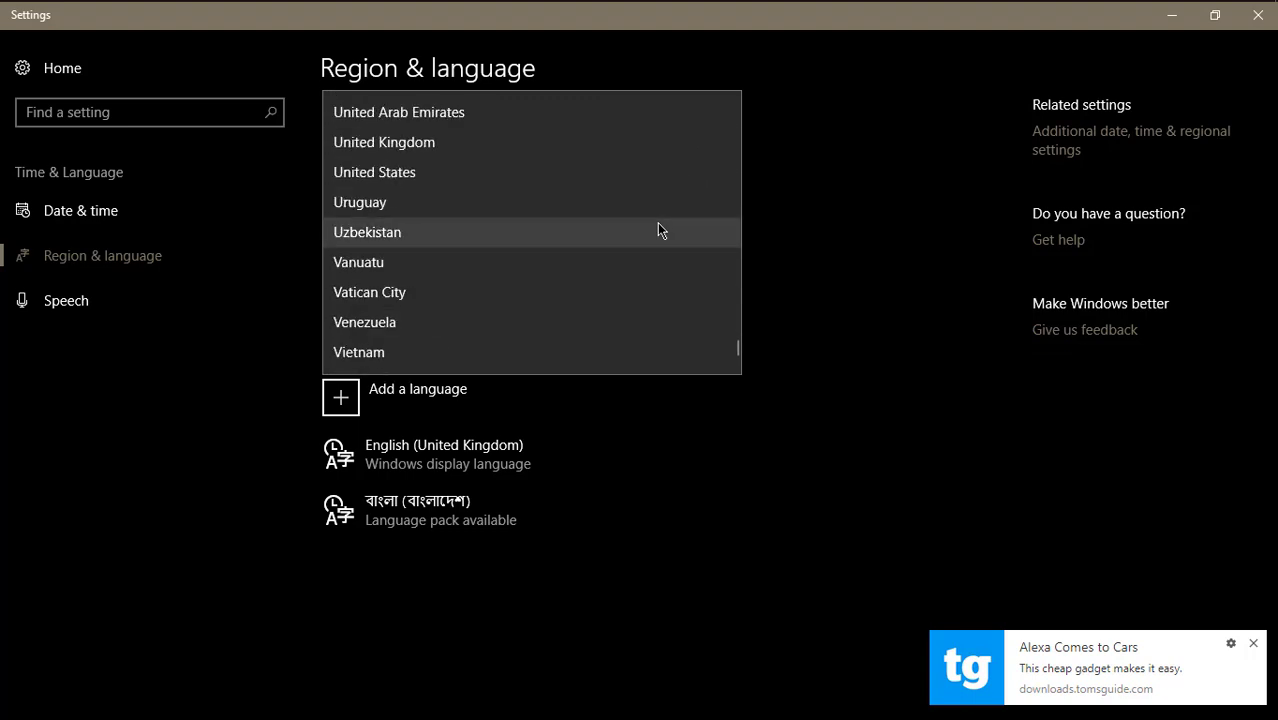
pyautogui.click(530, 173)
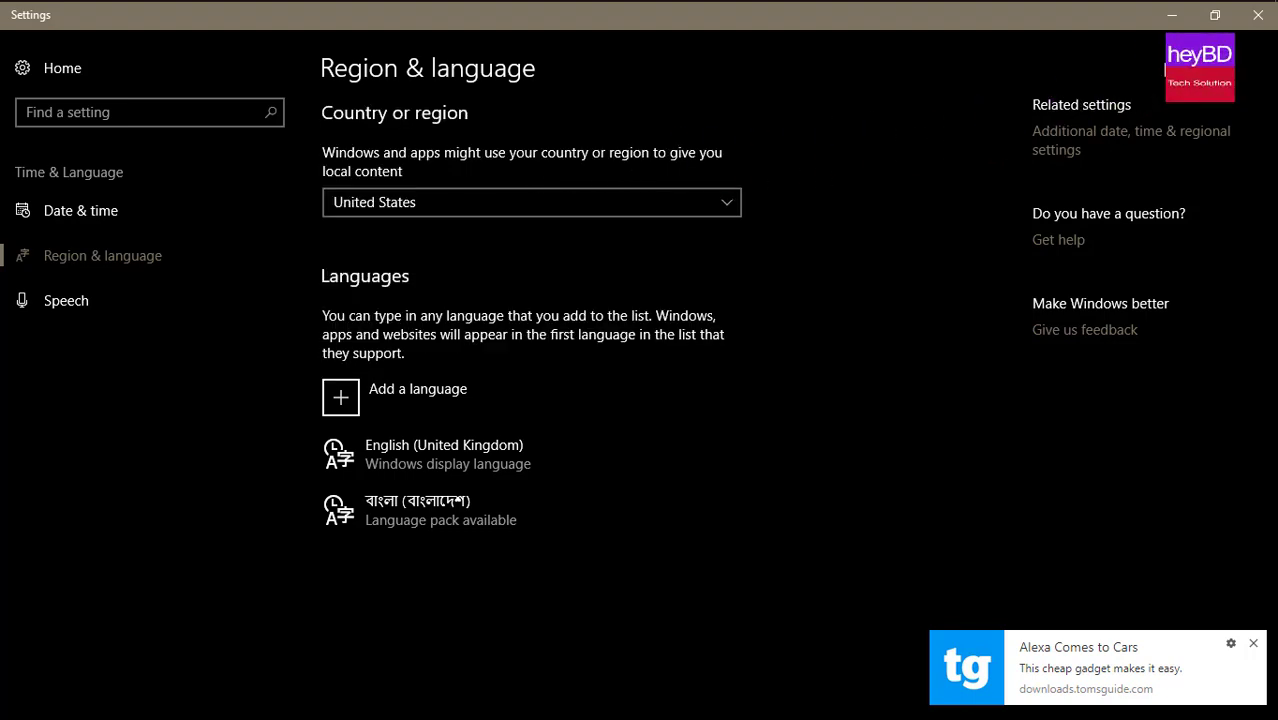
pyautogui.click(1261, 27)
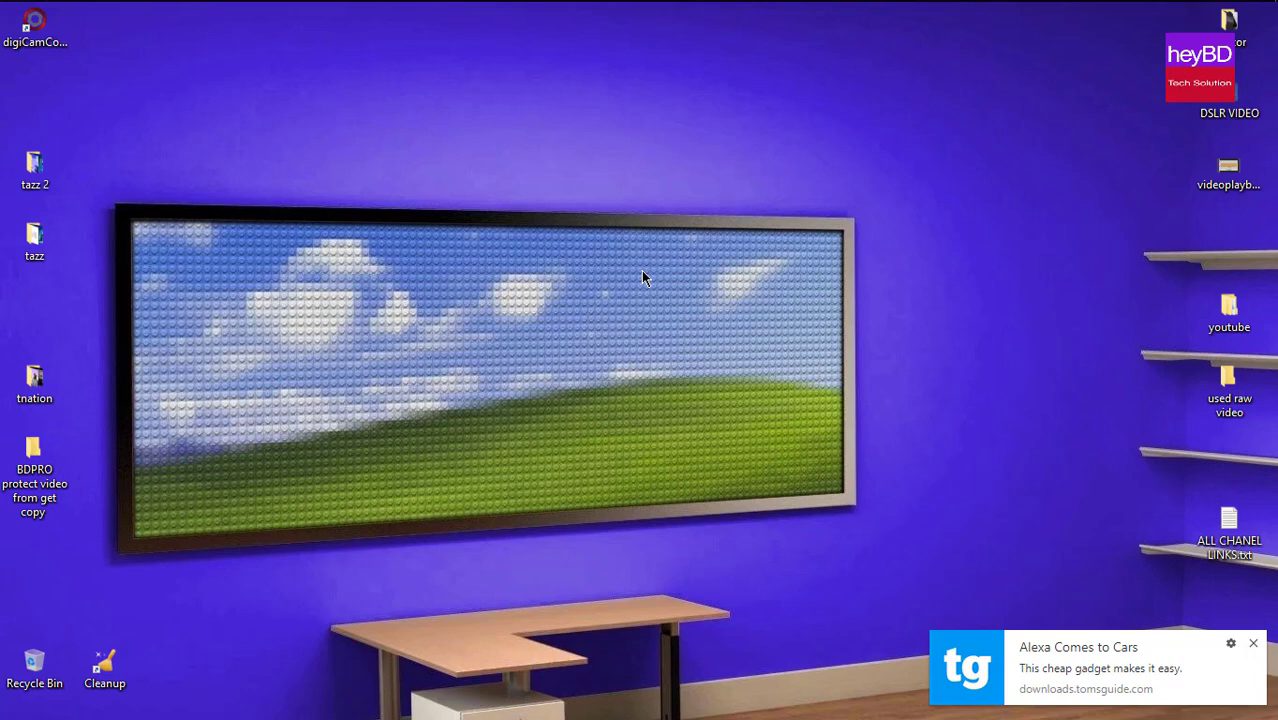
# Step: Open the Talk to Cortana settings, switch the "Hey Cortana" response off and on again, and close Settings
pyautogui.moveTo(217, 5)
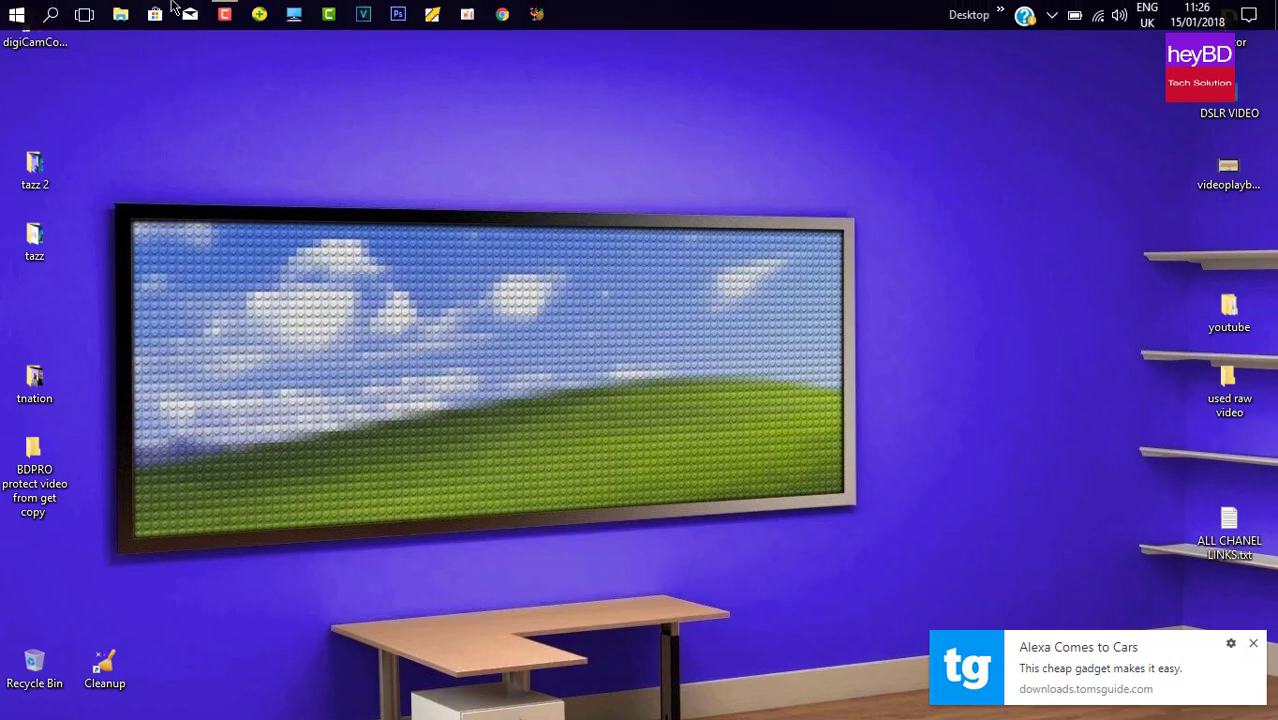
pyautogui.click(50, 15)
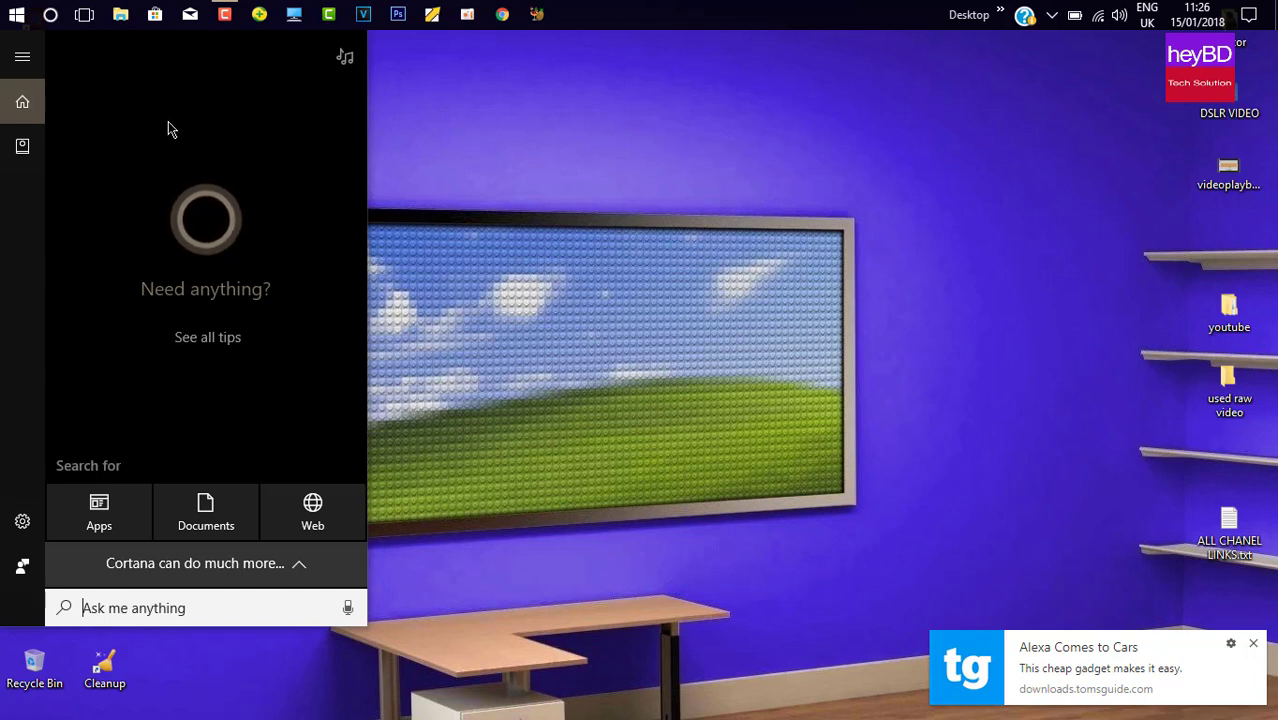
pyautogui.click(22, 524)
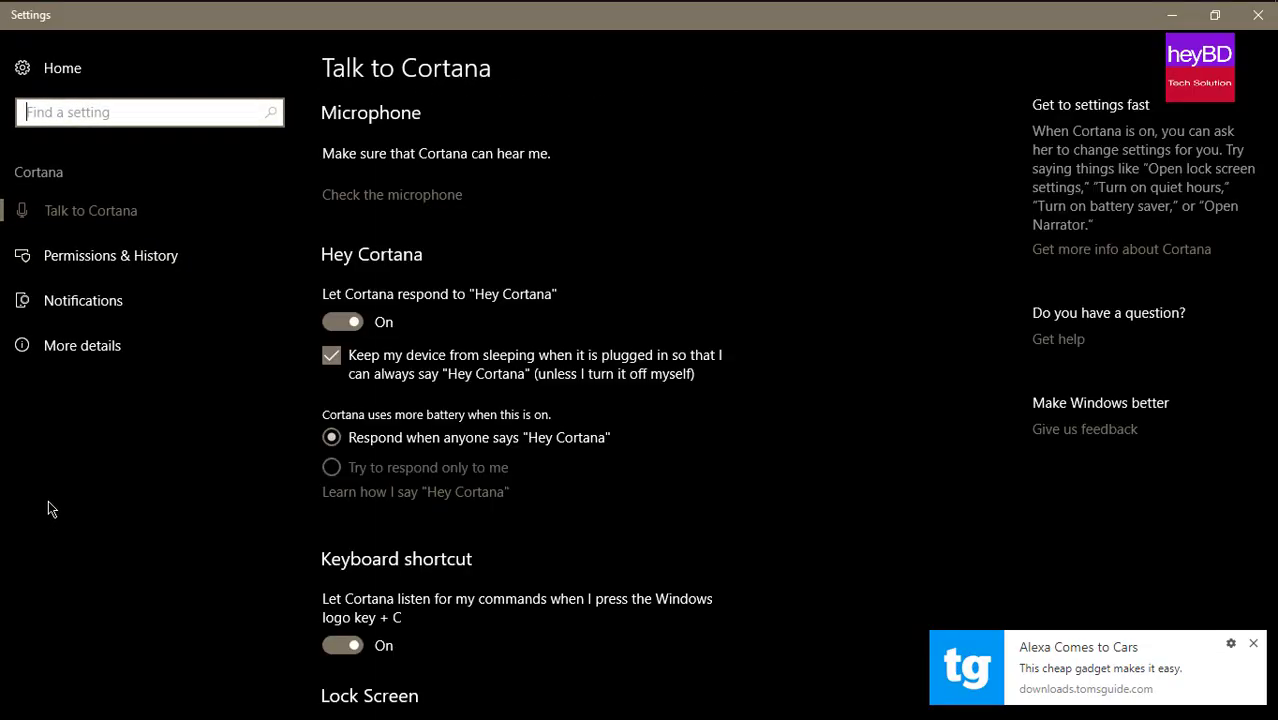
pyautogui.click(340, 324)
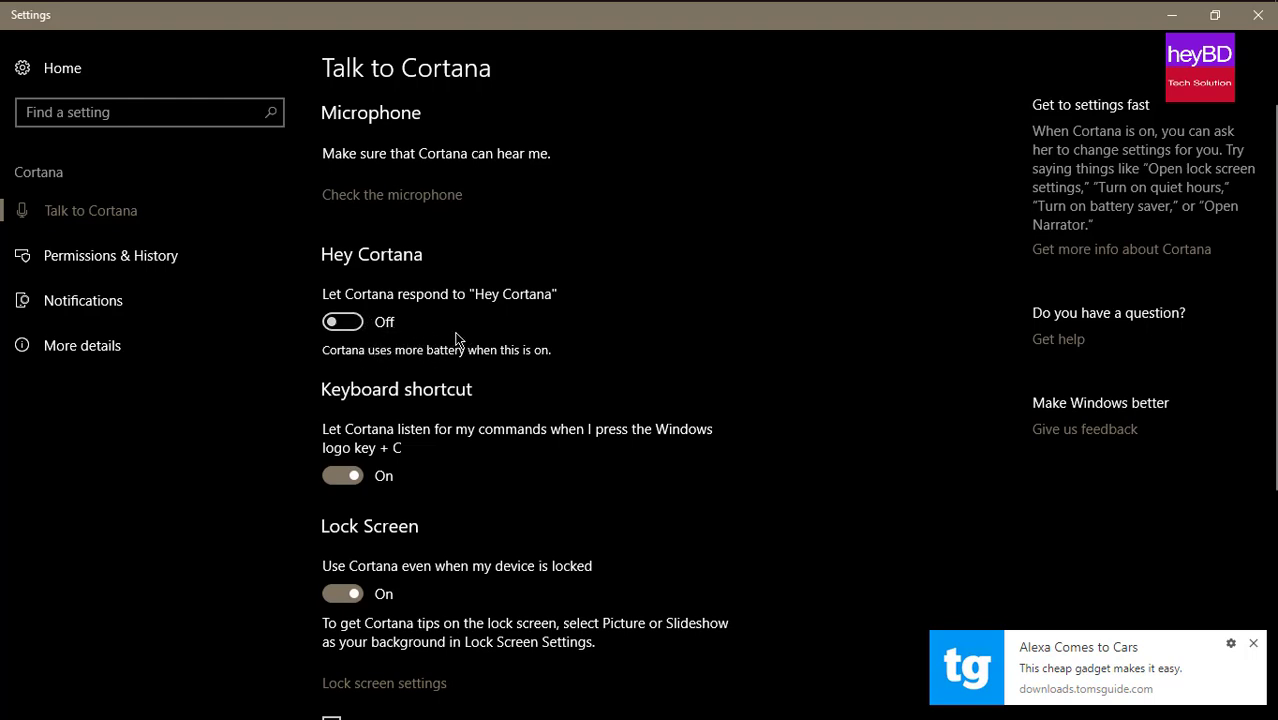
pyautogui.click(336, 322)
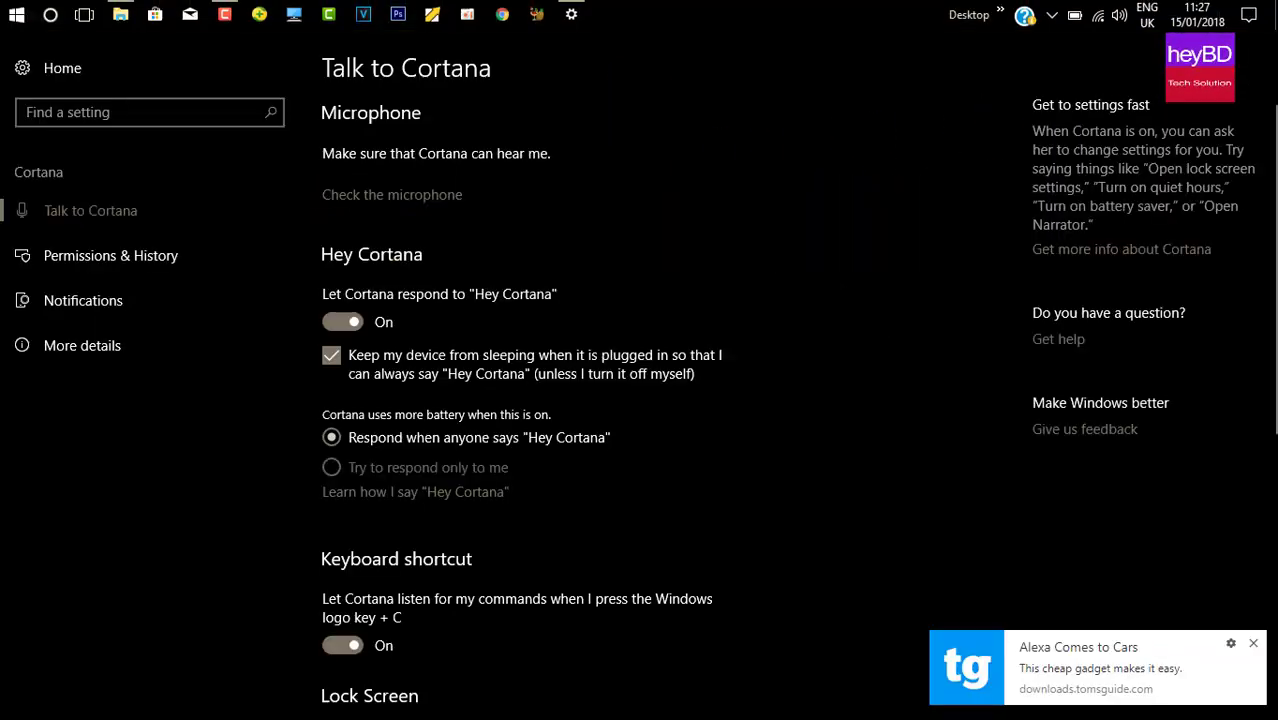
pyautogui.click(1257, 14)
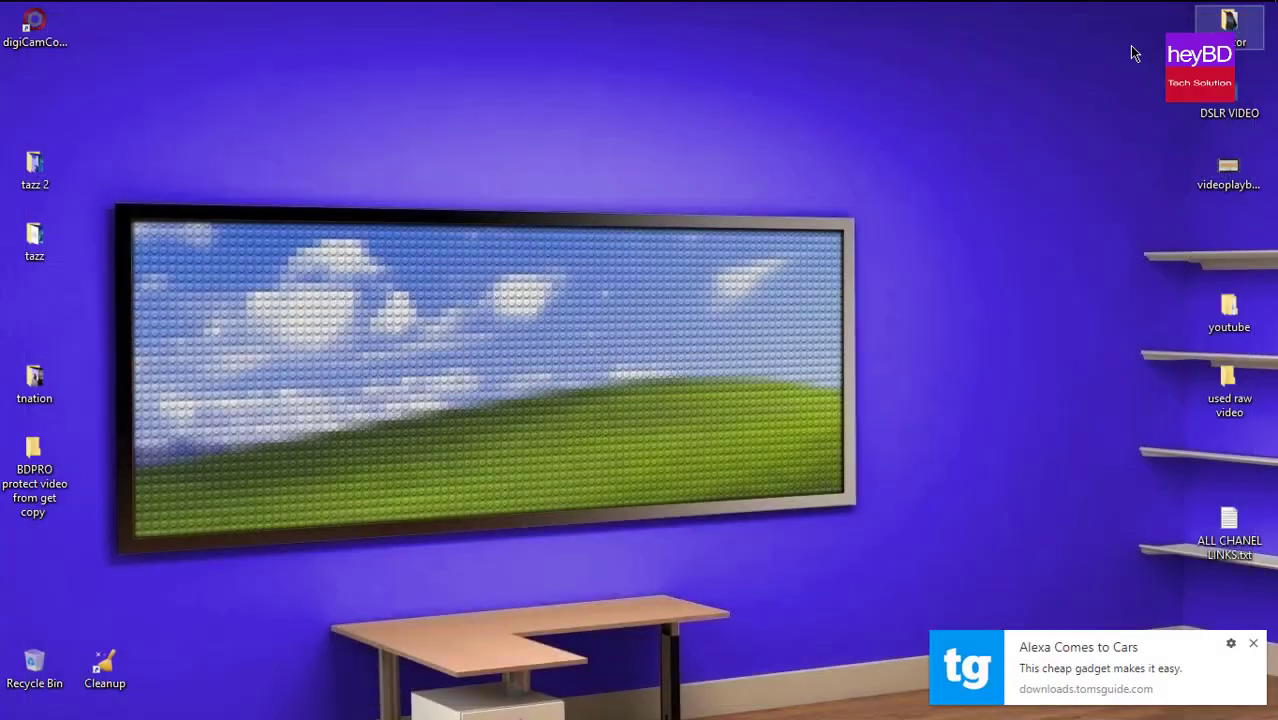
# Step: Reopen Region & language settings through a "lang" search, check the selected country or region, and close Settings
pyautogui.click(16, 14)
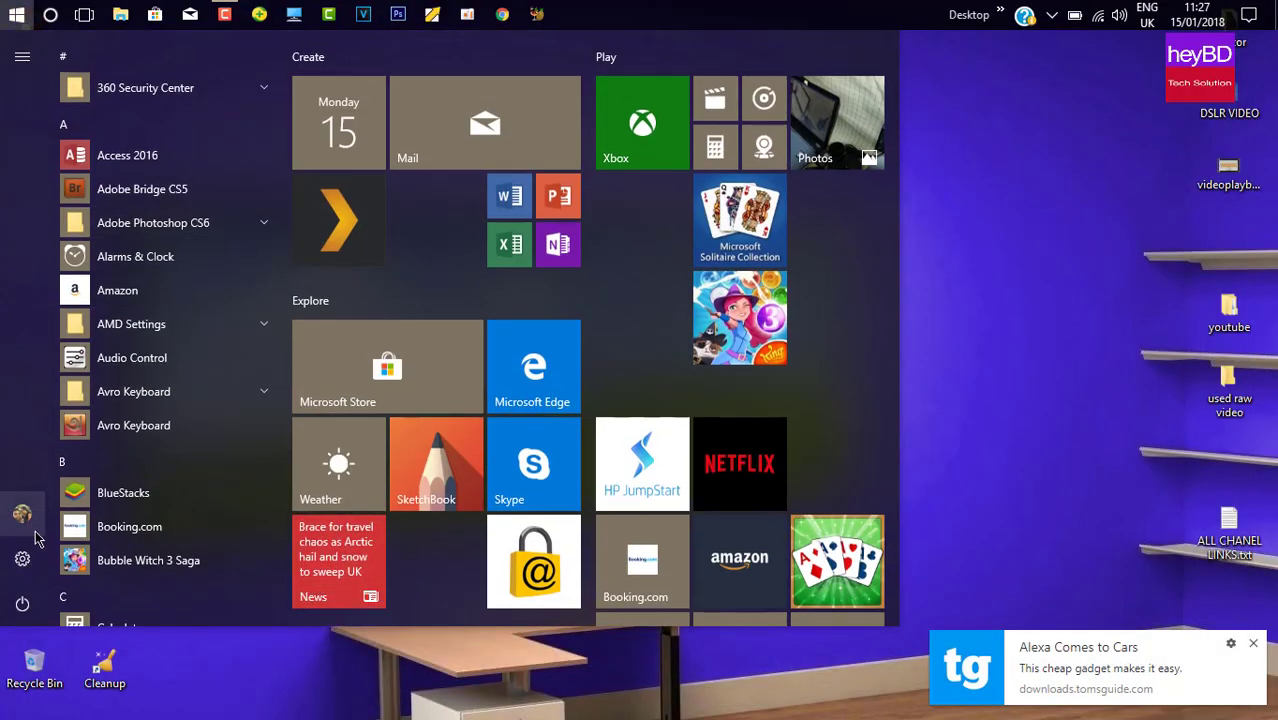
pyautogui.click(22, 560)
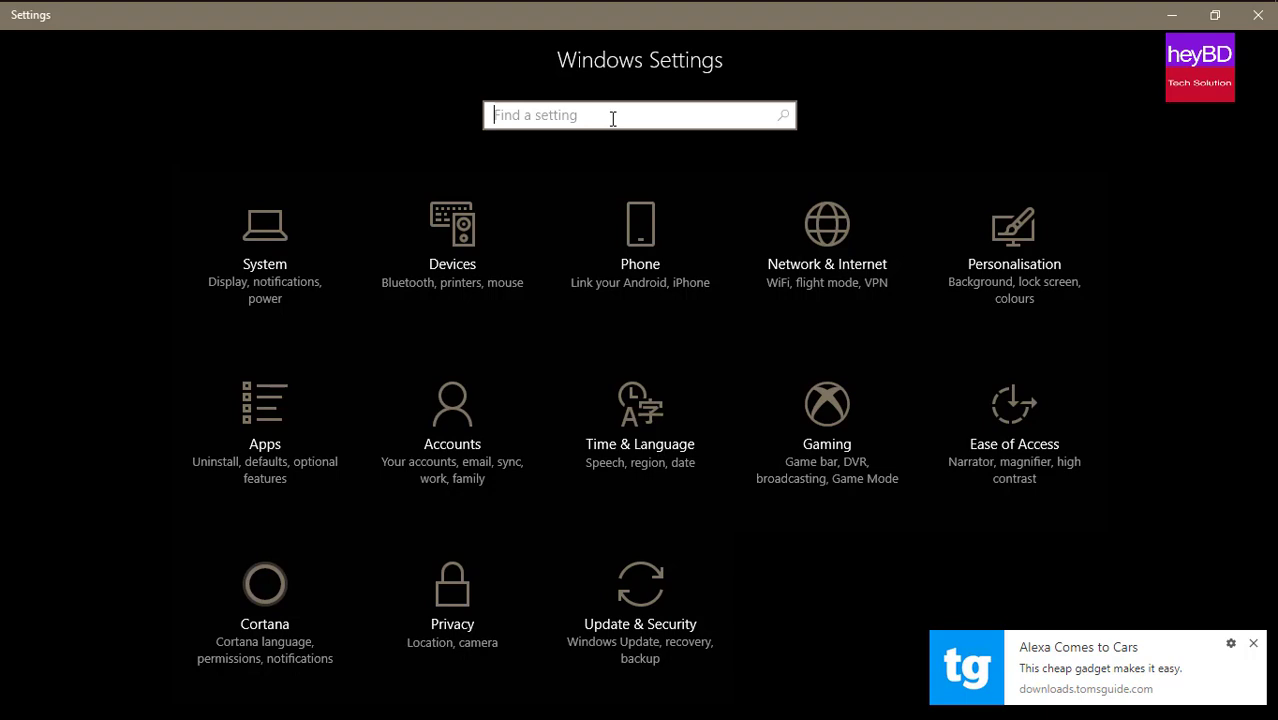
pyautogui.write('la')
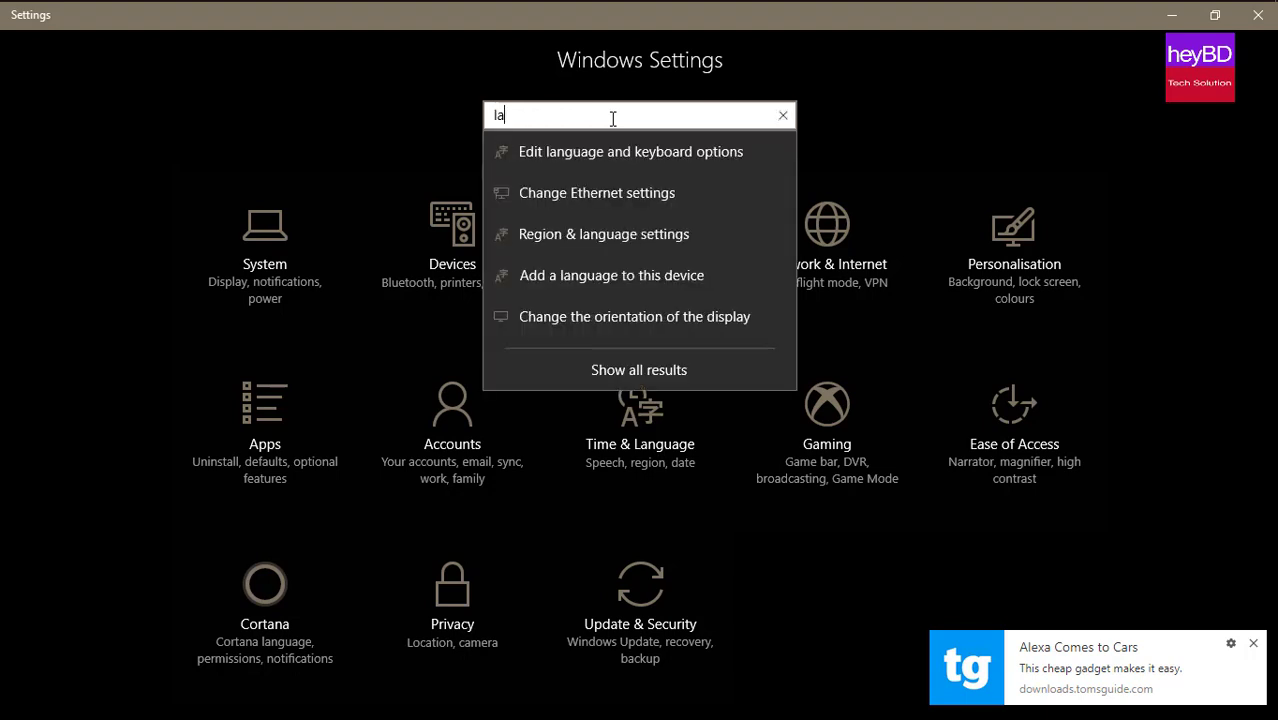
pyautogui.write('ng')
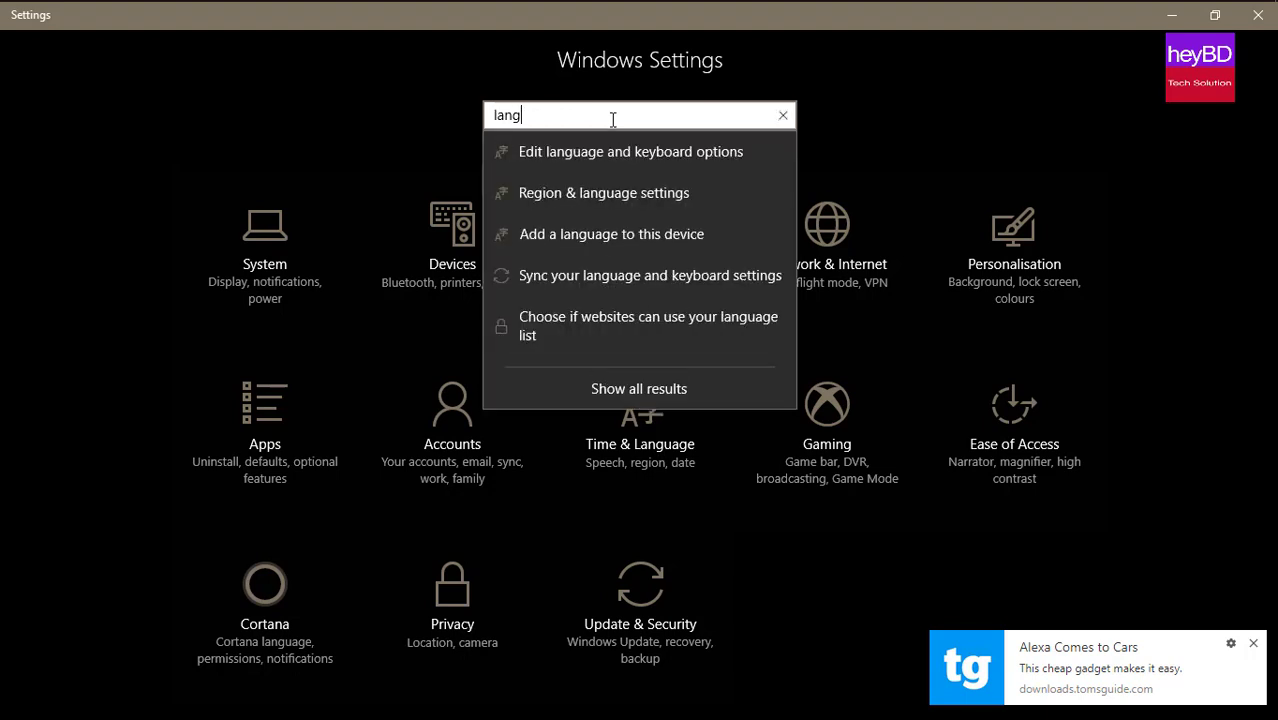
pyautogui.click(605, 196)
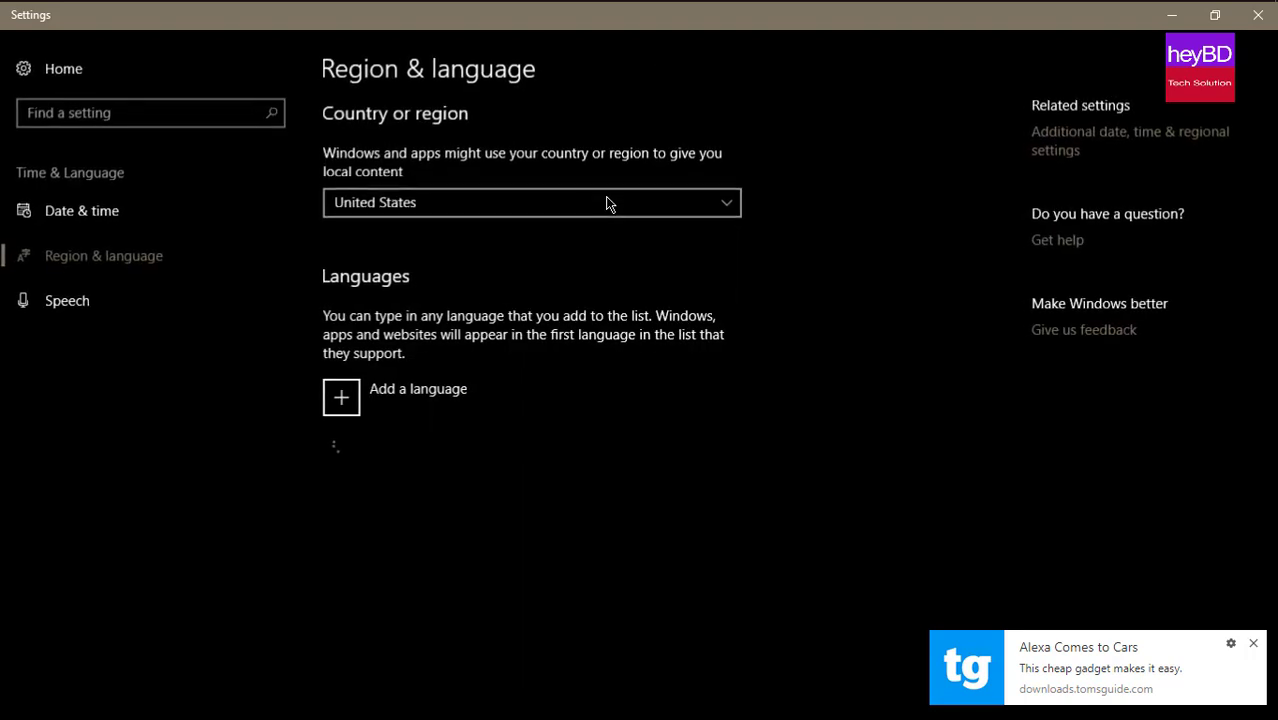
pyautogui.click(519, 205)
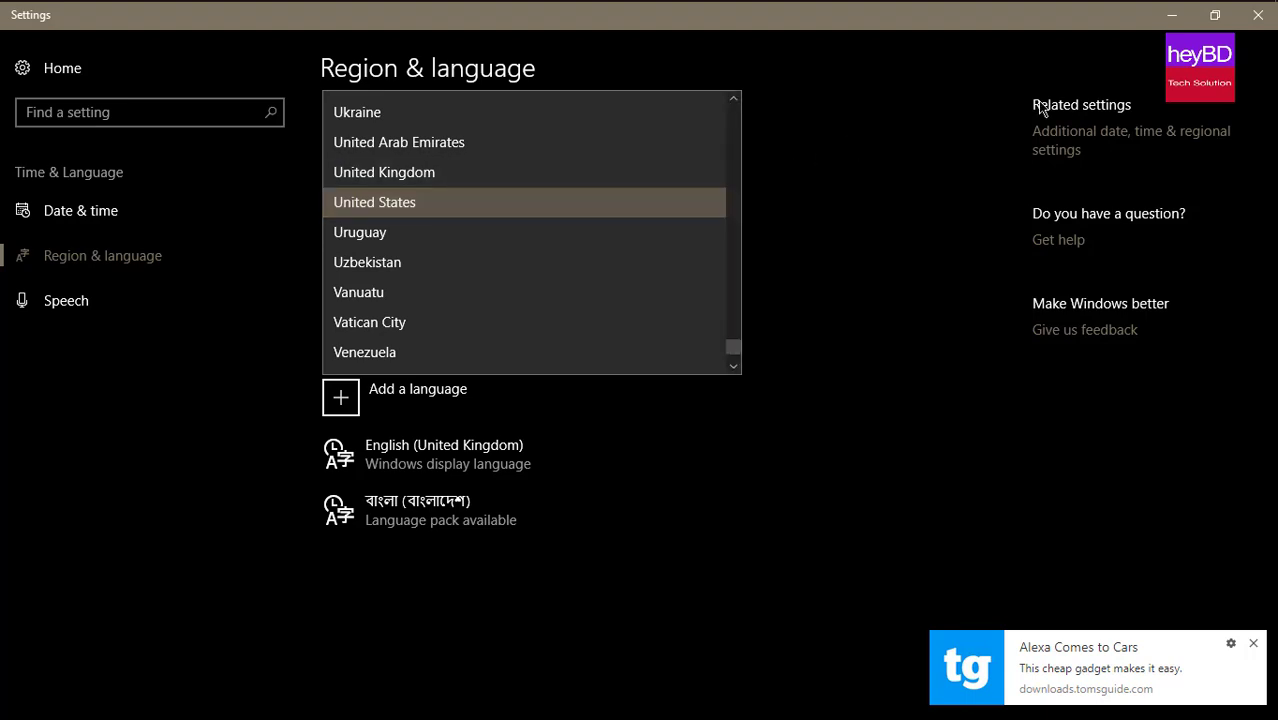
pyautogui.click(1258, 15)
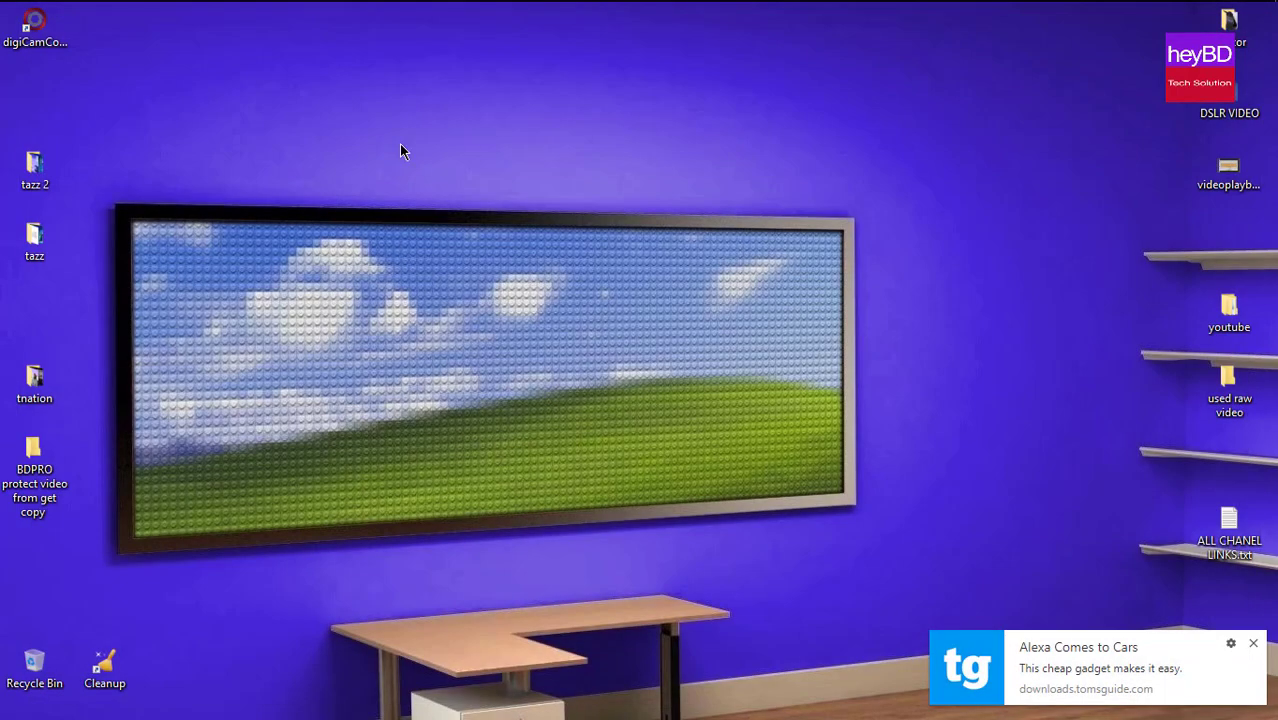
# Step: Review the Talk to Cortana settings from the Cortana pane and close them
pyautogui.moveTo(70, 8)
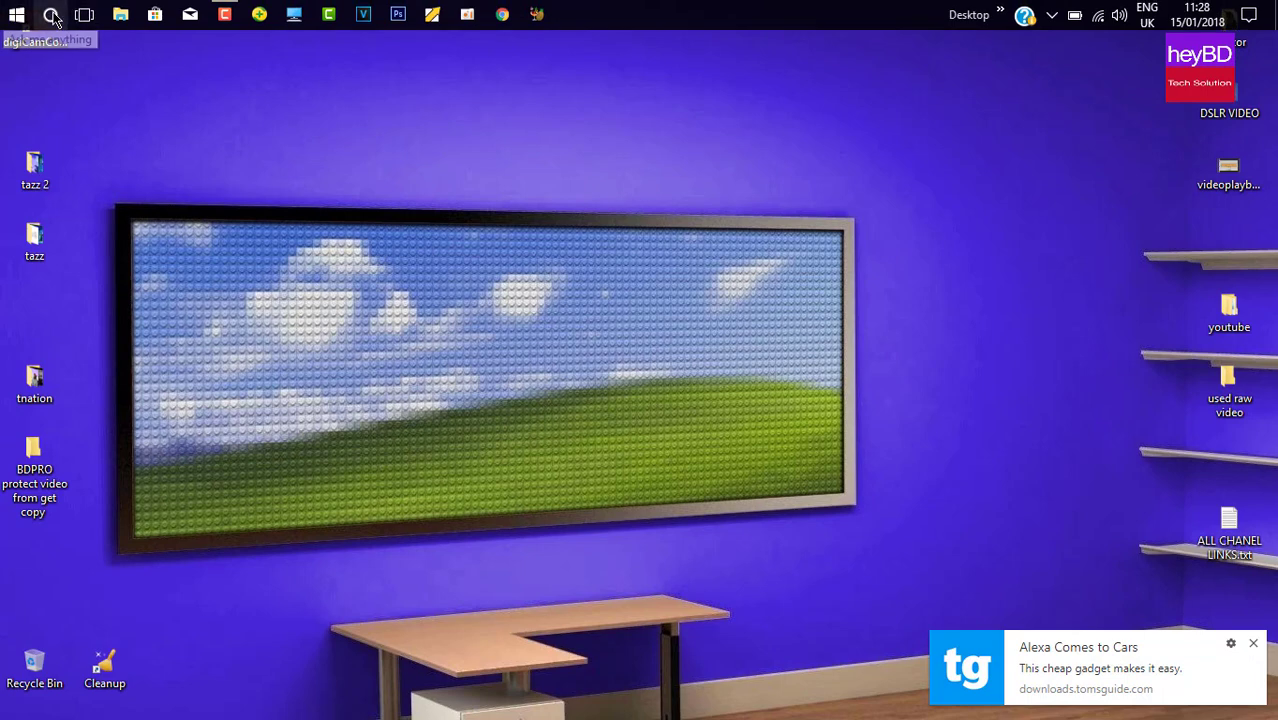
pyautogui.click(50, 15)
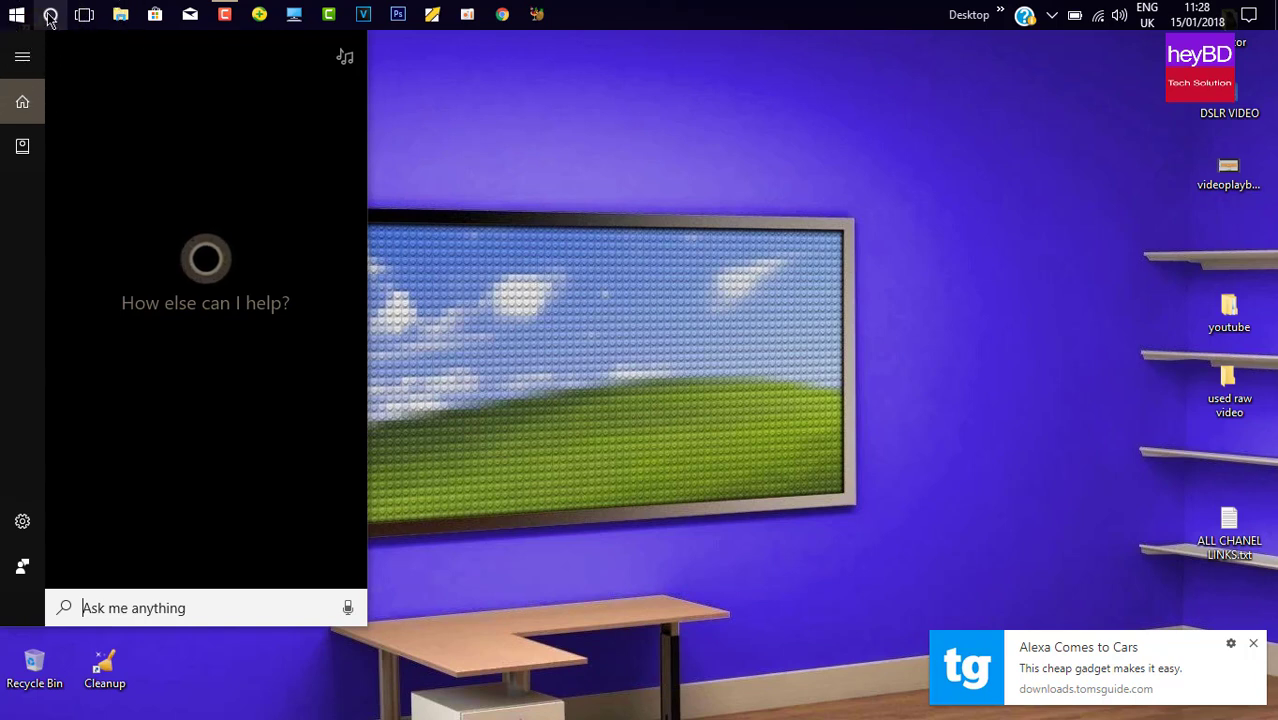
pyautogui.click(22, 524)
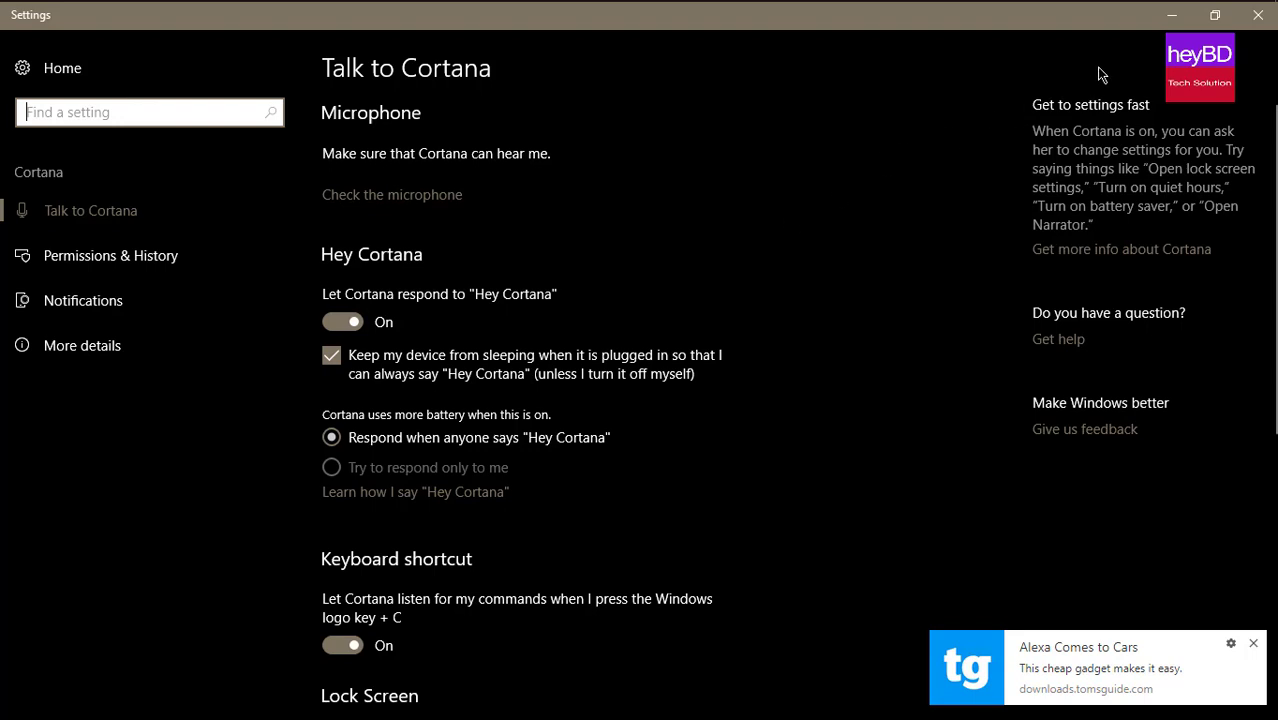
pyautogui.click(1258, 15)
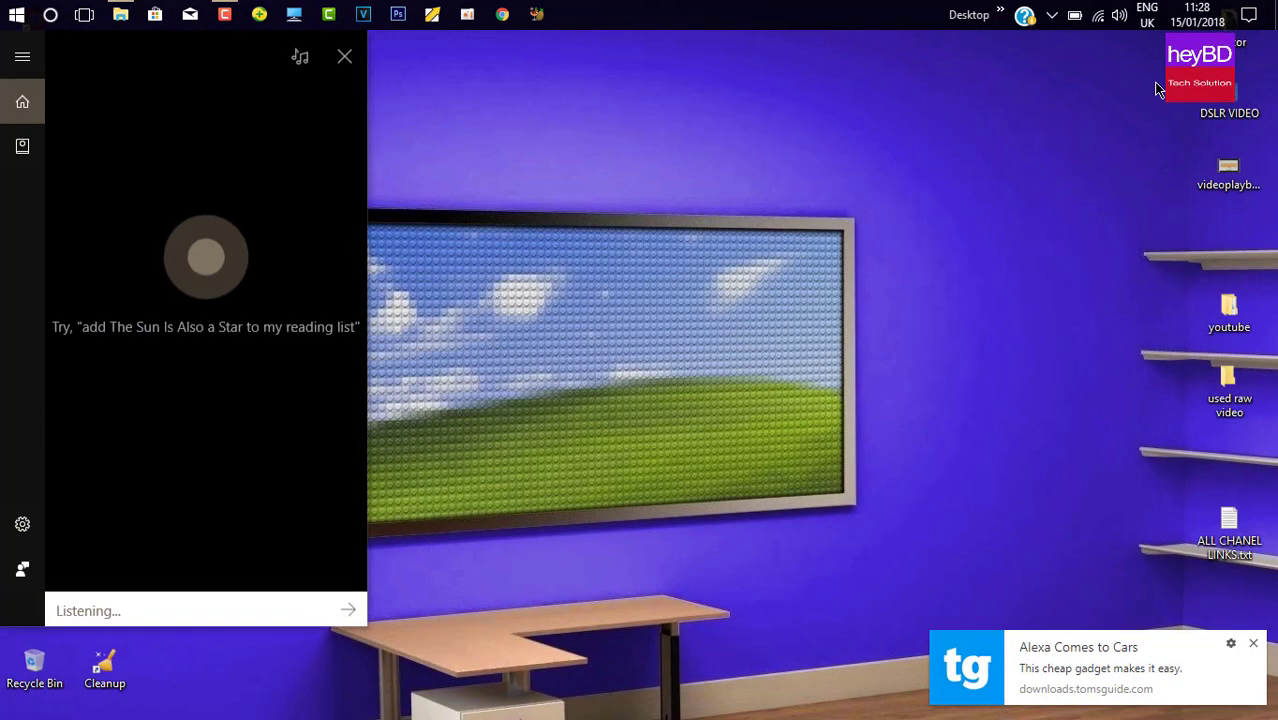